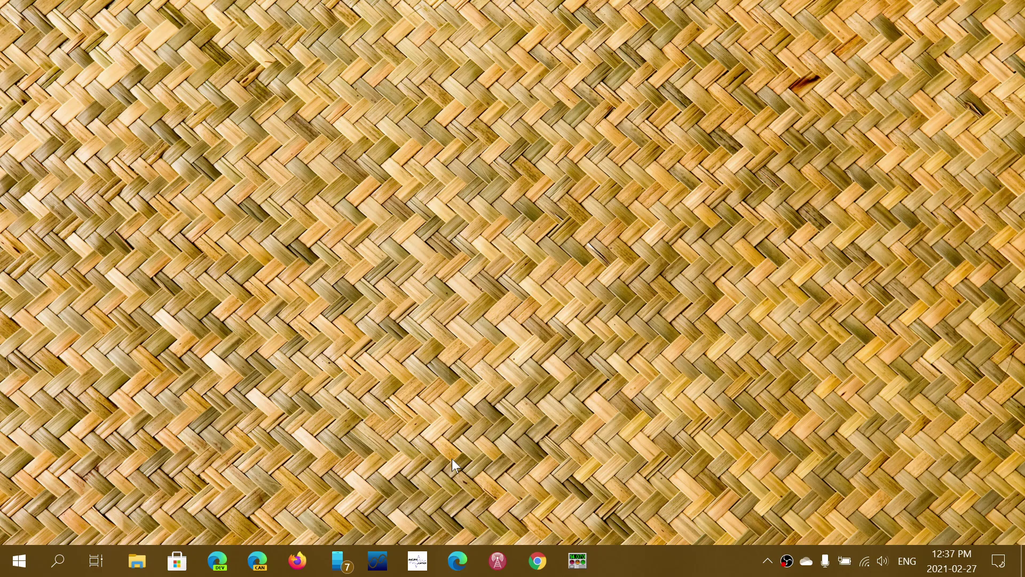
Open the All settings tile from the Action Center to reach the Settings home page.
{"action": "left_click", "coordinate": [999, 561]}
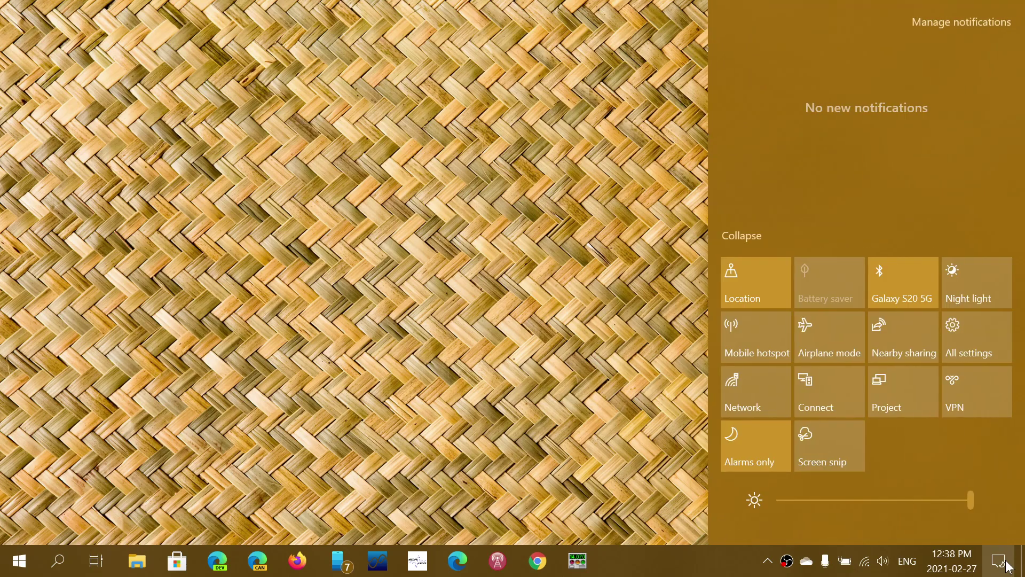
{"action": "left_click", "coordinate": [974, 356]}
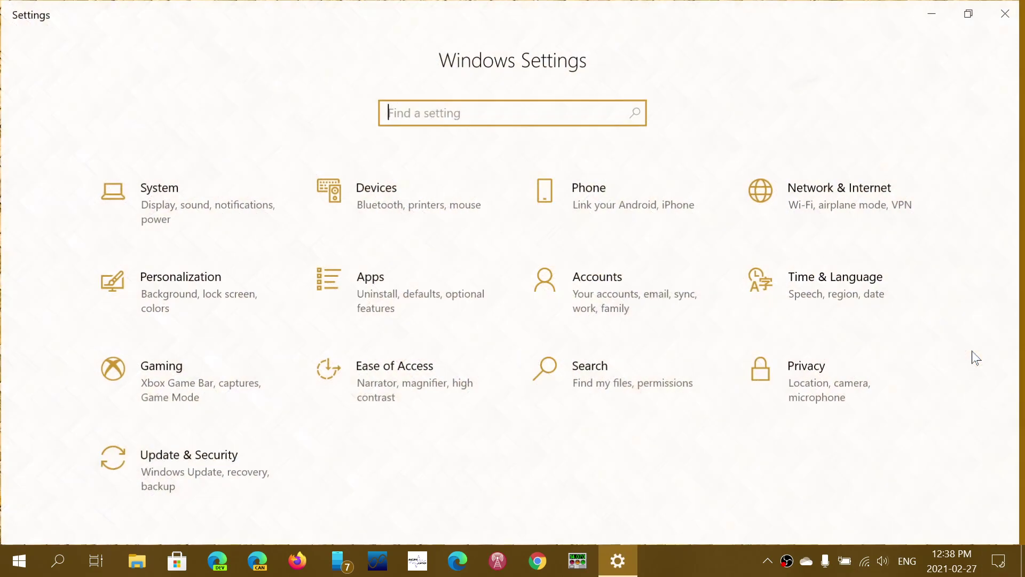
Check that Update & Security shows 'You're up to date', then close the Settings window.
{"action": "left_click", "coordinate": [233, 471]}
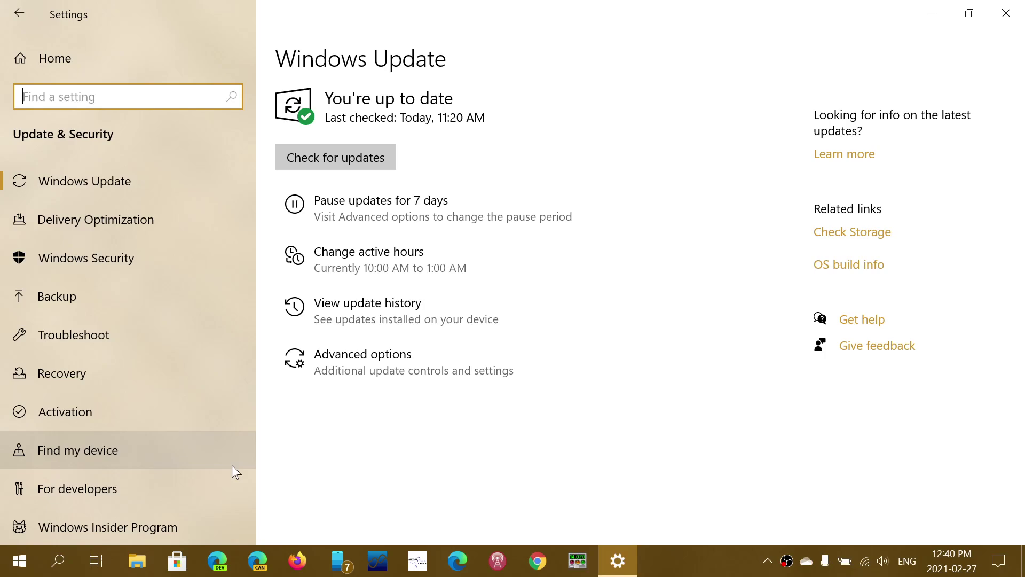
{"action": "left_click", "coordinate": [1020, 20]}
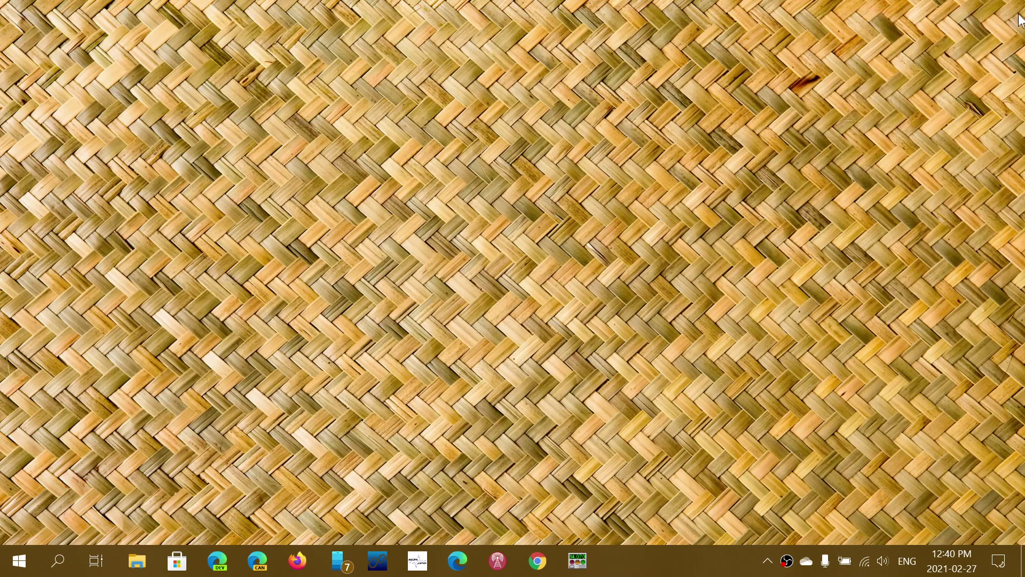